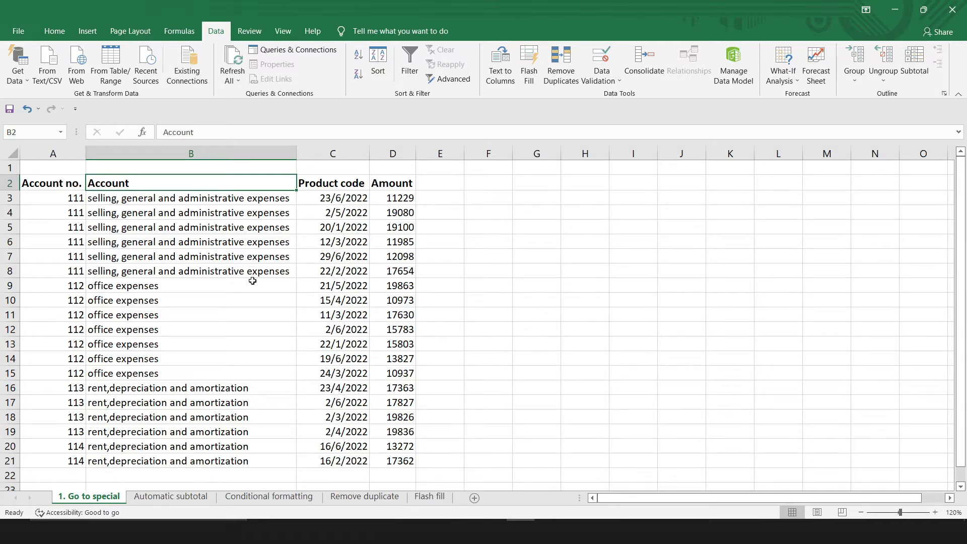
# - Select all cells containing constants on the Go to special sheet, then clear the selection
pyautogui.click(55, 32)
pyautogui.click(841, 83)
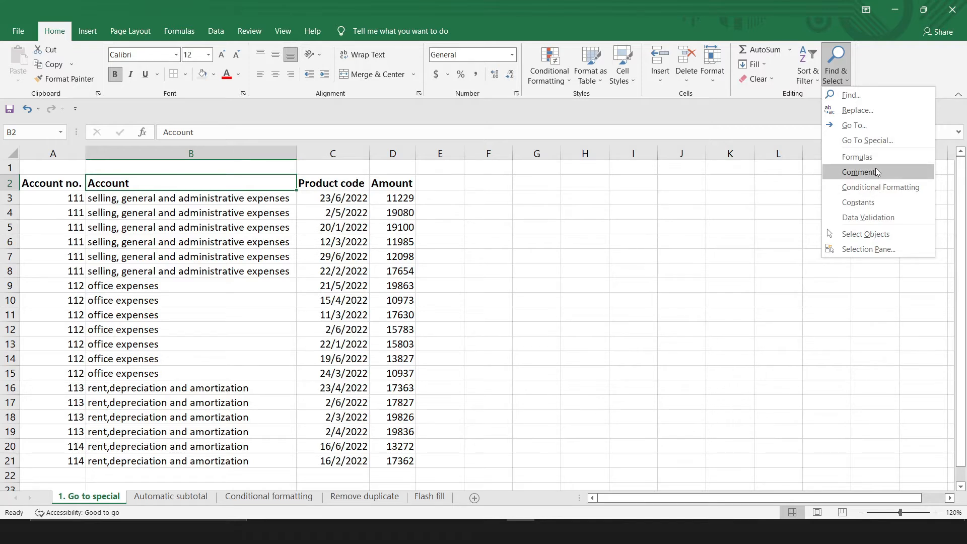
pyautogui.click(858, 202)
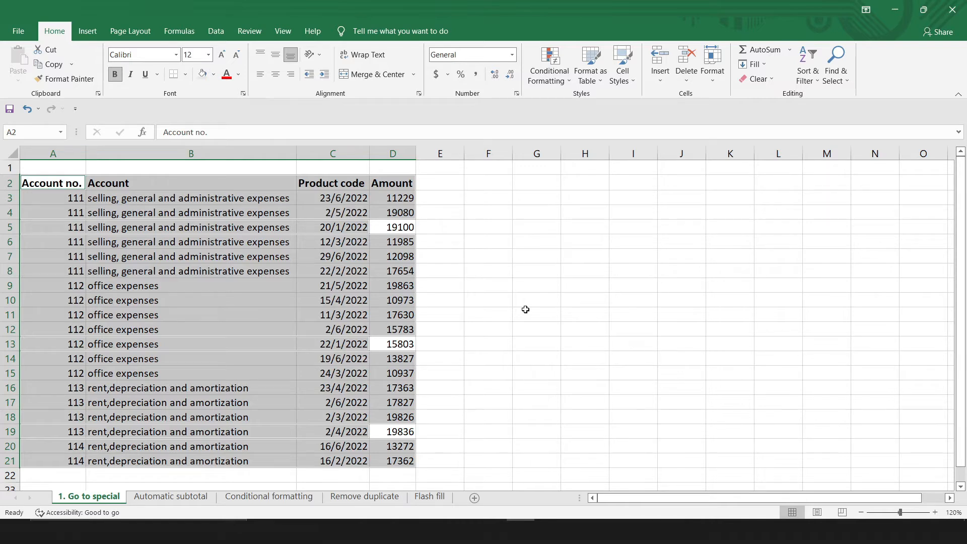
pyautogui.click(440, 242)
# - Select all cells containing formulas on the sheet and change their font color to red
pyautogui.click(842, 79)
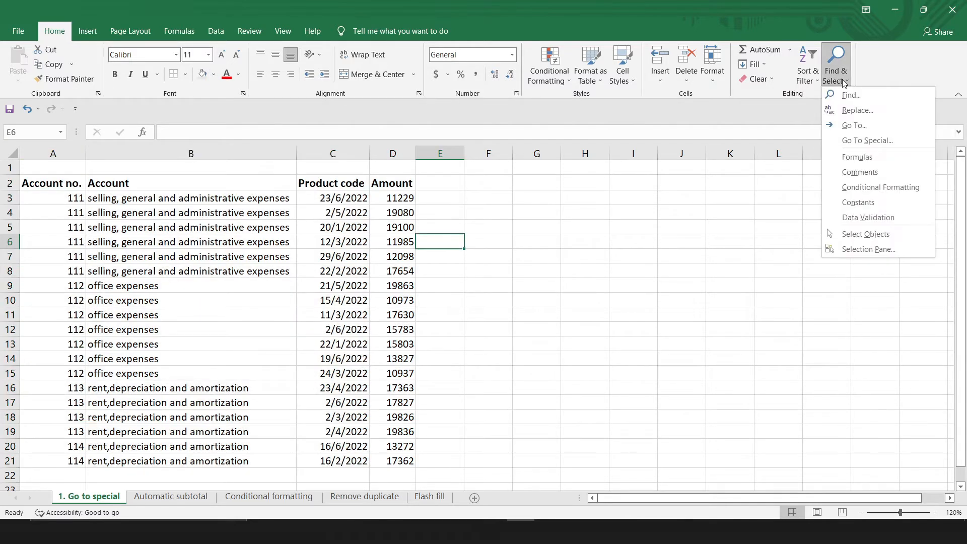
pyautogui.click(858, 162)
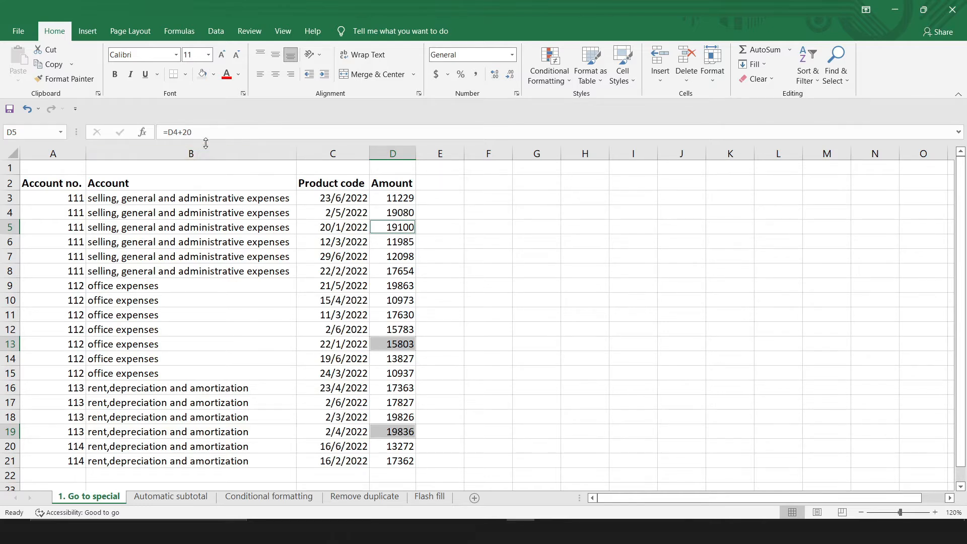
pyautogui.click(228, 76)
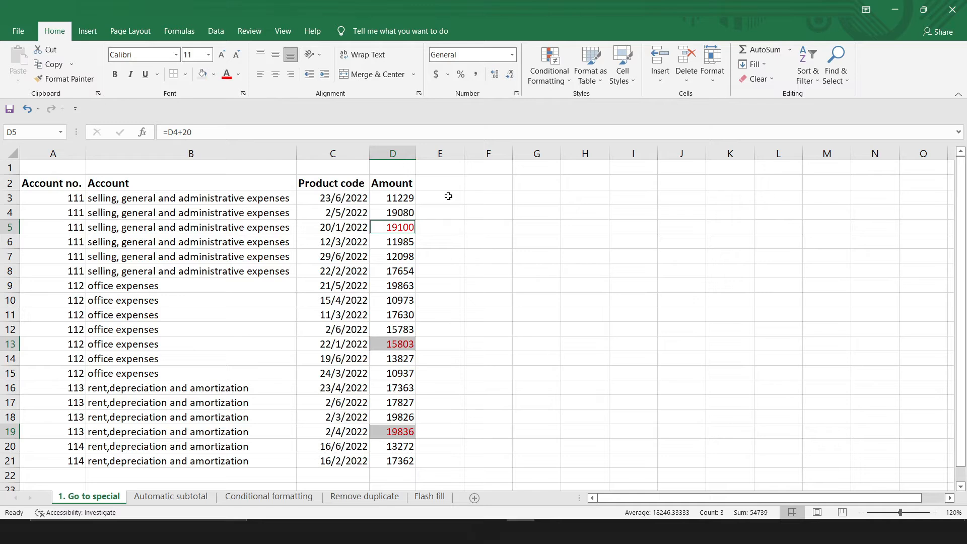
pyautogui.click(448, 257)
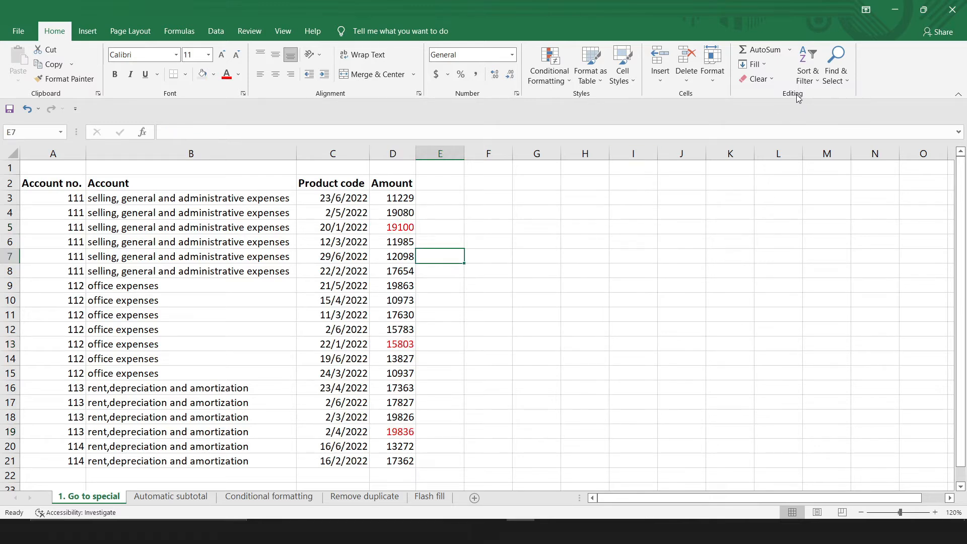
# - Look at the Go To Special options, then reopen them through the Go To dialog
pyautogui.click(841, 79)
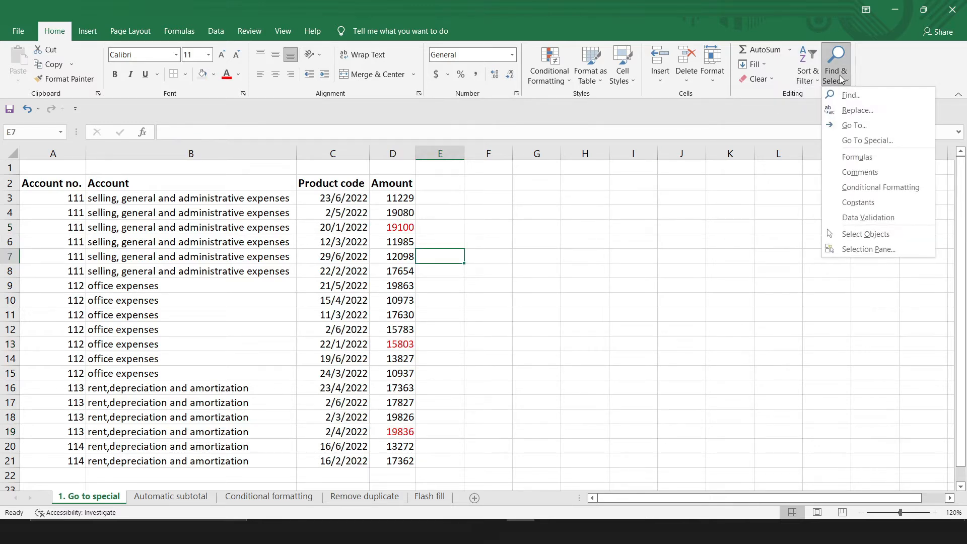
pyautogui.click(851, 141)
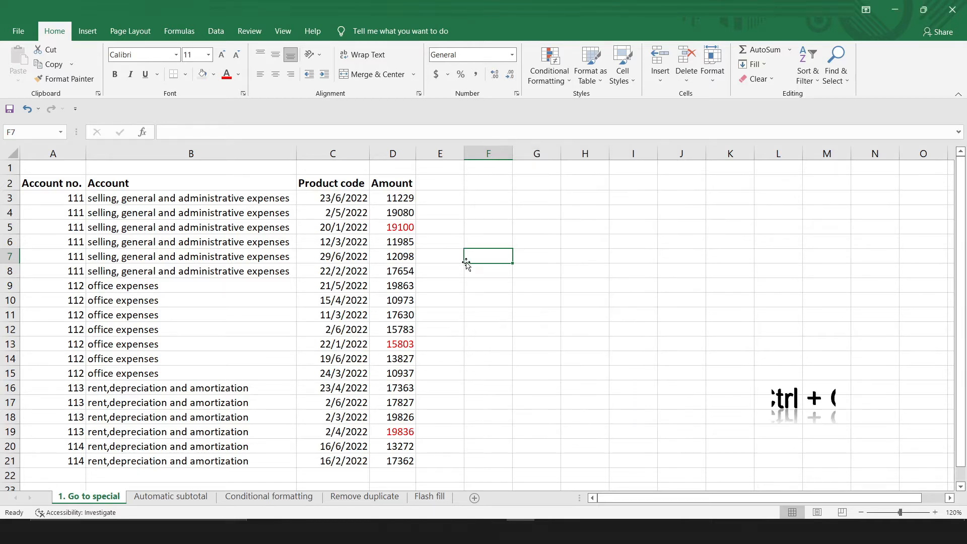
pyautogui.hotkey('ctrl', 'g')
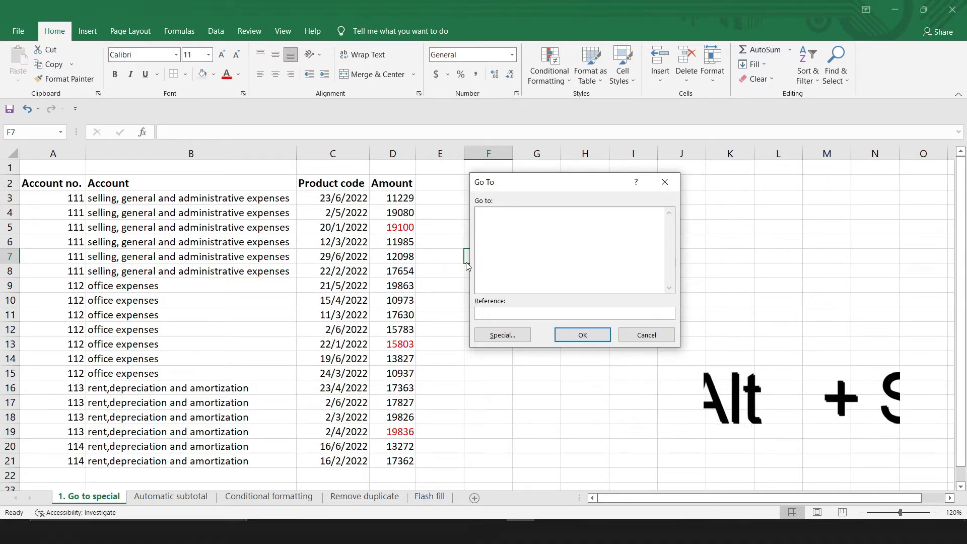
pyautogui.hotkey('alt', 's')
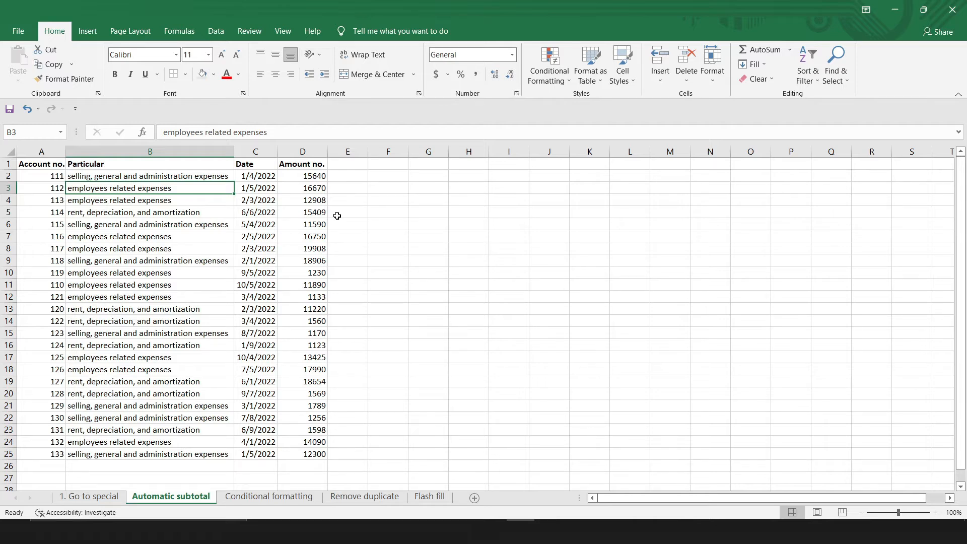
# - Sort the table on the Automatic subtotal sheet by the Particular column from A to Z
pyautogui.click(337, 216)
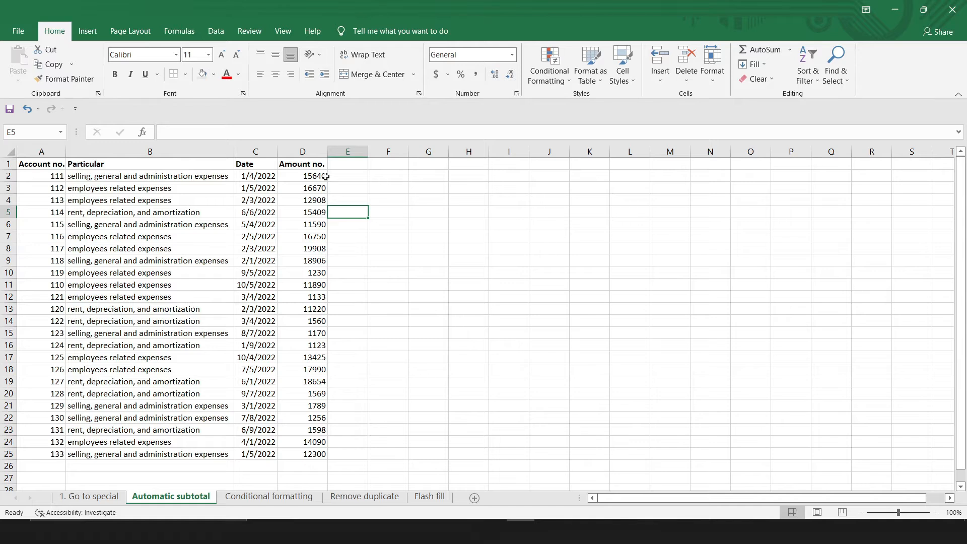
pyautogui.click(190, 188)
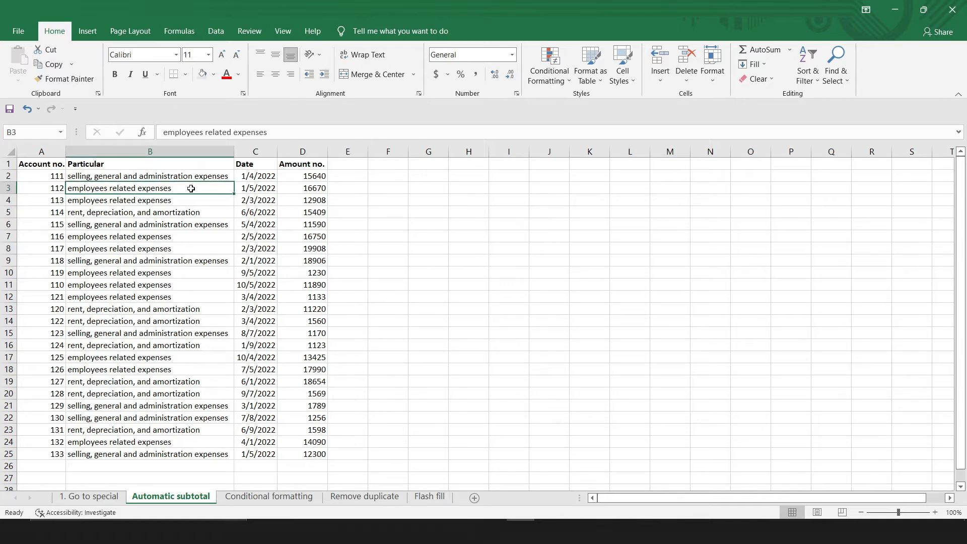
pyautogui.rightClick(191, 188)
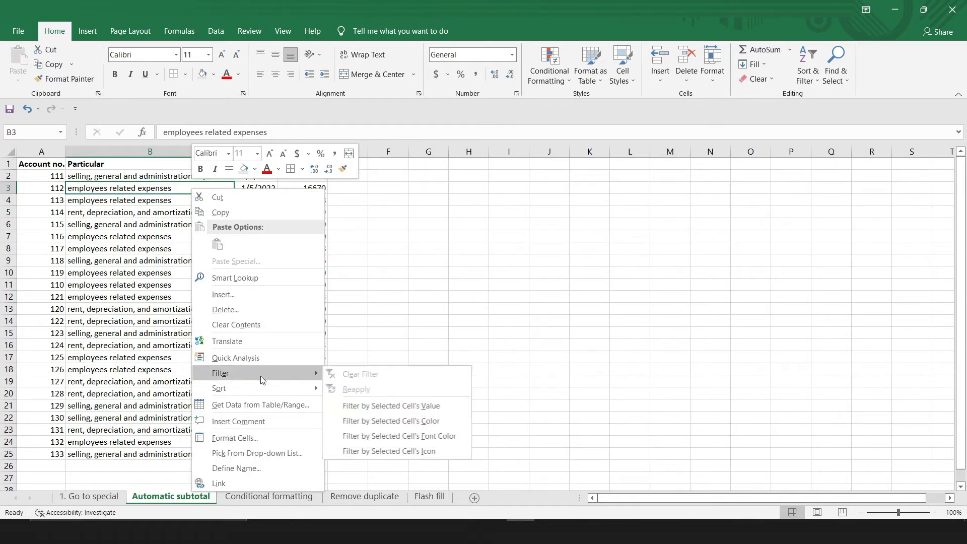
pyautogui.moveTo(262, 388)
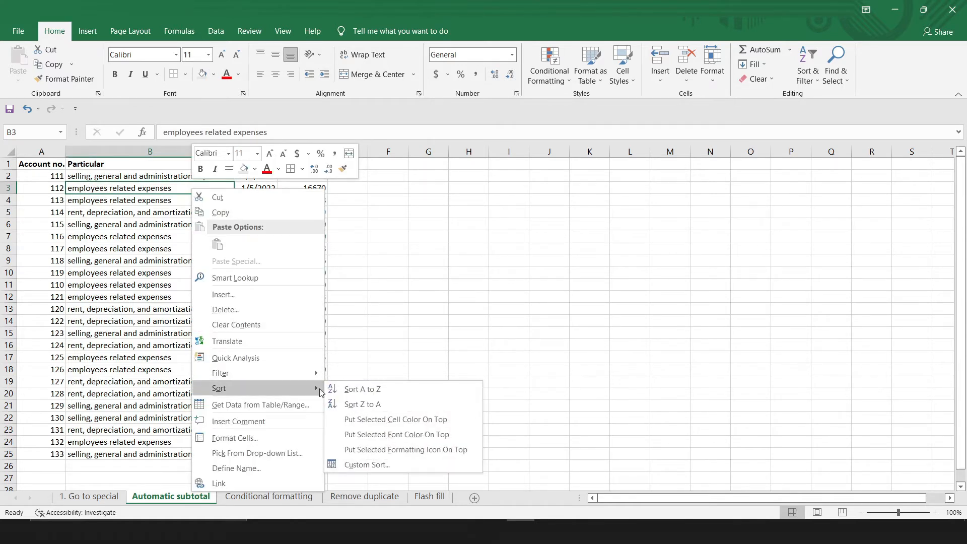
pyautogui.click(359, 389)
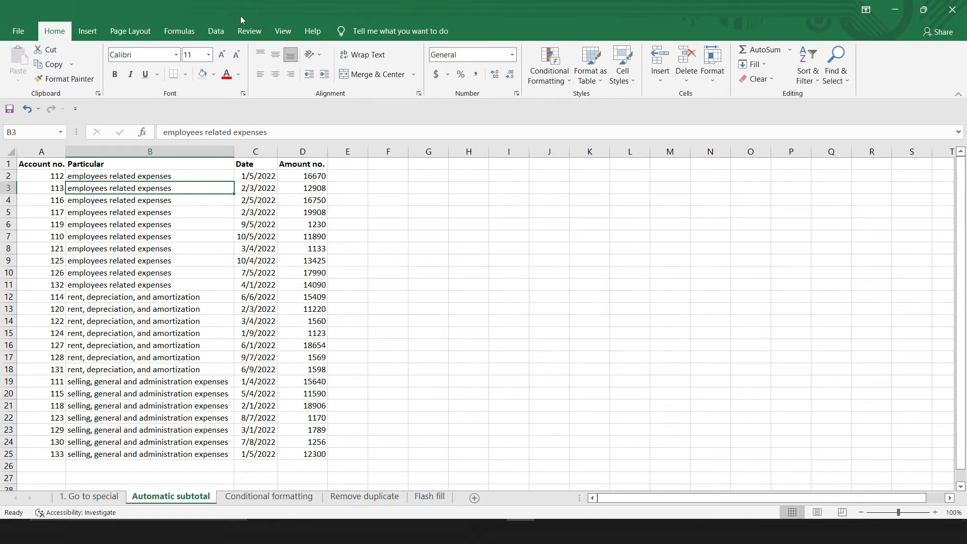
# - Add subtotals at each change in Particular, using the Sum function on Amount no., with the summary below the data
pyautogui.click(216, 31)
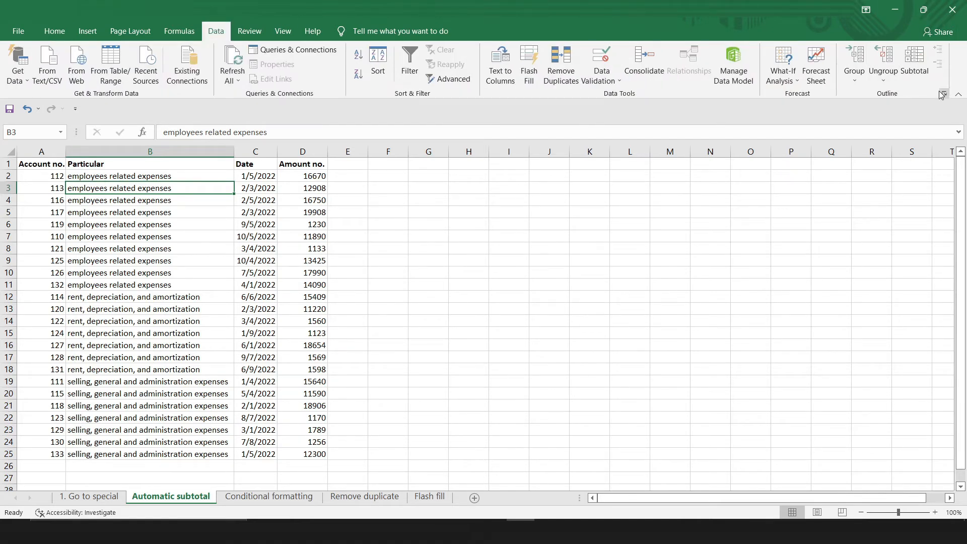
pyautogui.click(917, 63)
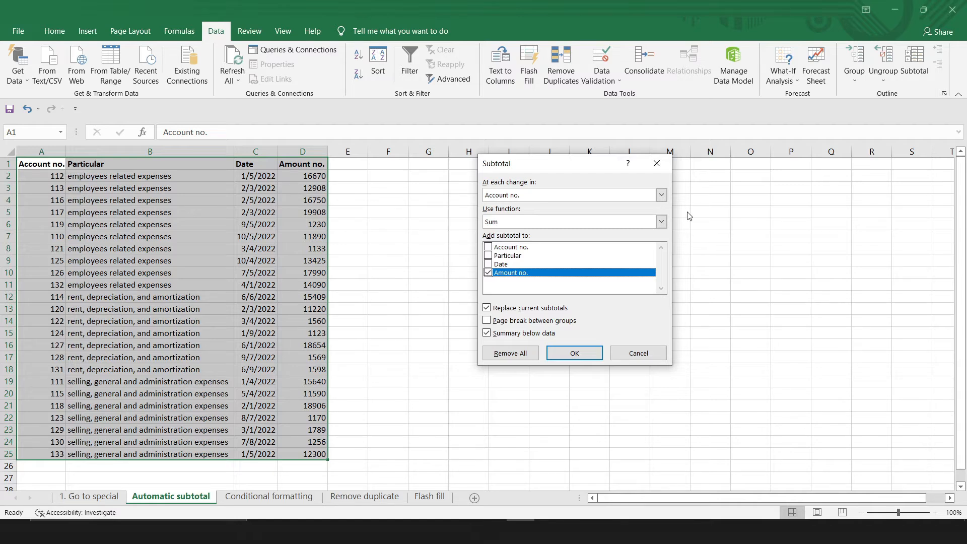
pyautogui.click(661, 195)
pyautogui.click(606, 216)
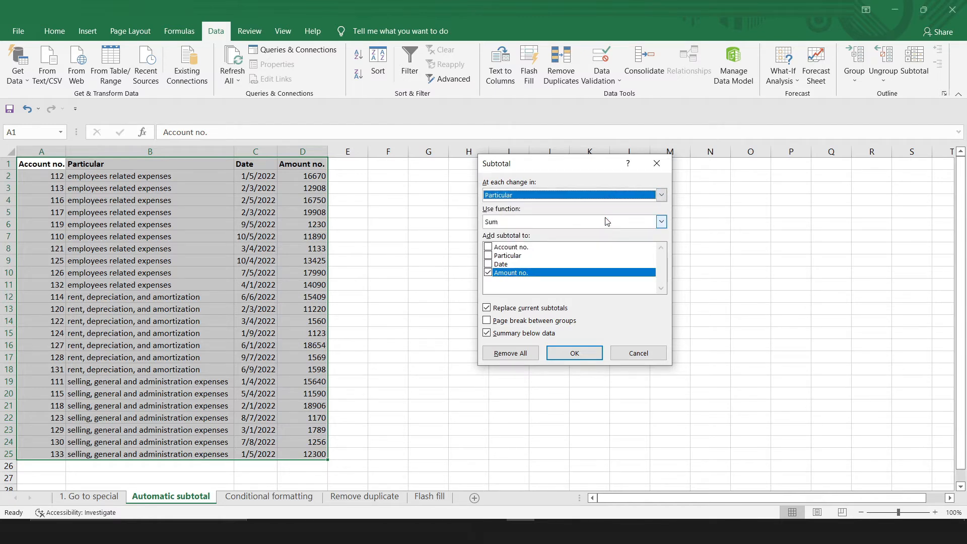
pyautogui.click(662, 223)
pyautogui.click(645, 236)
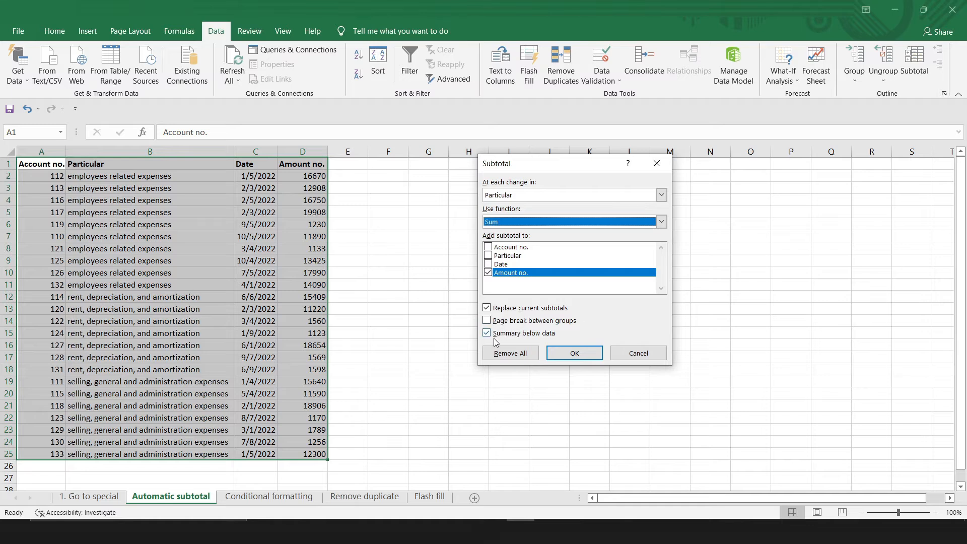
pyautogui.click(586, 353)
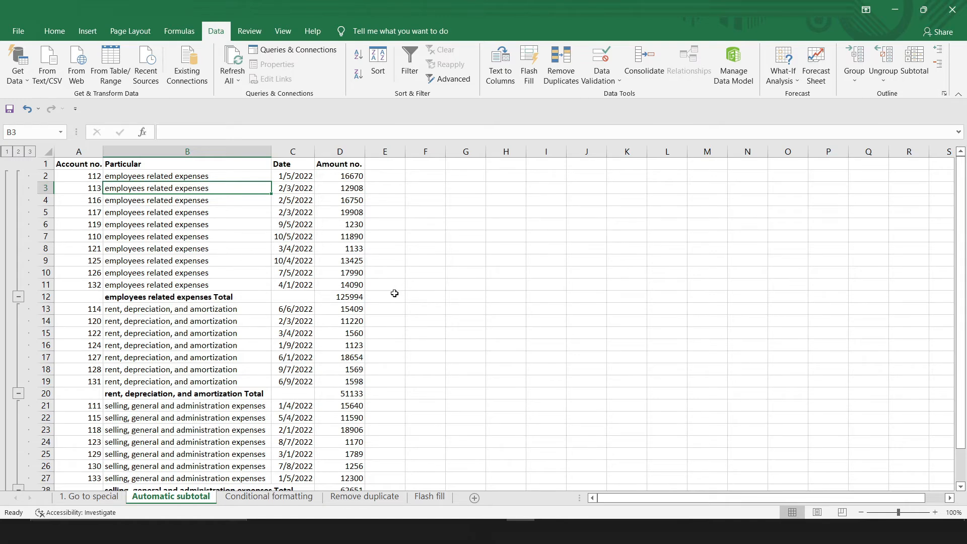
# - Examine the subtotal rows of each expense group down to the end of the table
pyautogui.click(158, 406)
pyautogui.press('Down')
pyautogui.press('Down')
pyautogui.press('Down')
pyautogui.press('Down')
pyautogui.press('Down')
pyautogui.press('Down')
pyautogui.press('Down')
pyautogui.press('Down')
pyautogui.press('Down')
pyautogui.press('Down')
pyautogui.press('Down')
pyautogui.press('Up')
pyautogui.press('Up')
pyautogui.press('Up')
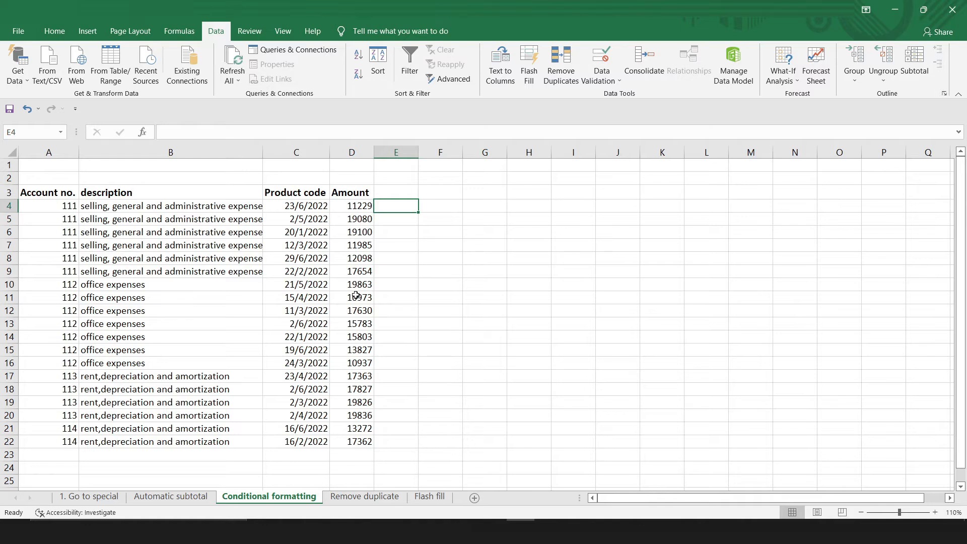
# - Highlight the top 10% of the Amount values in D4:D22 with Green Fill with Dark Green Text
pyautogui.click(360, 209)
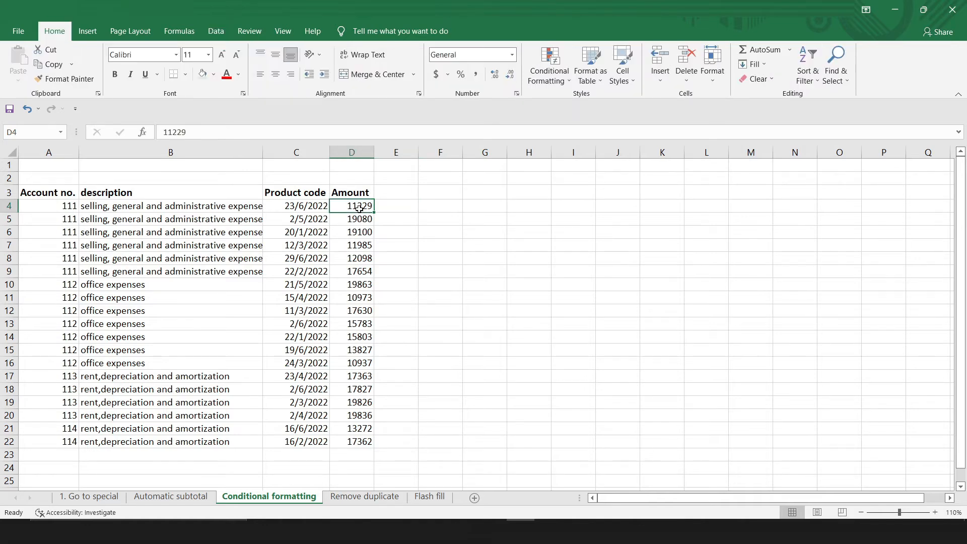
pyautogui.hotkey('ctrl', 'shift', 'Down')
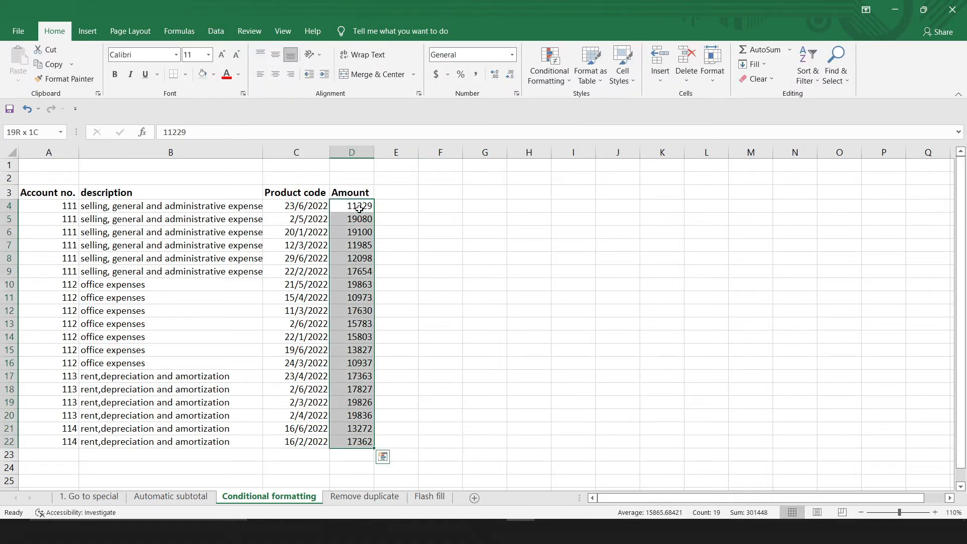
pyautogui.click(550, 80)
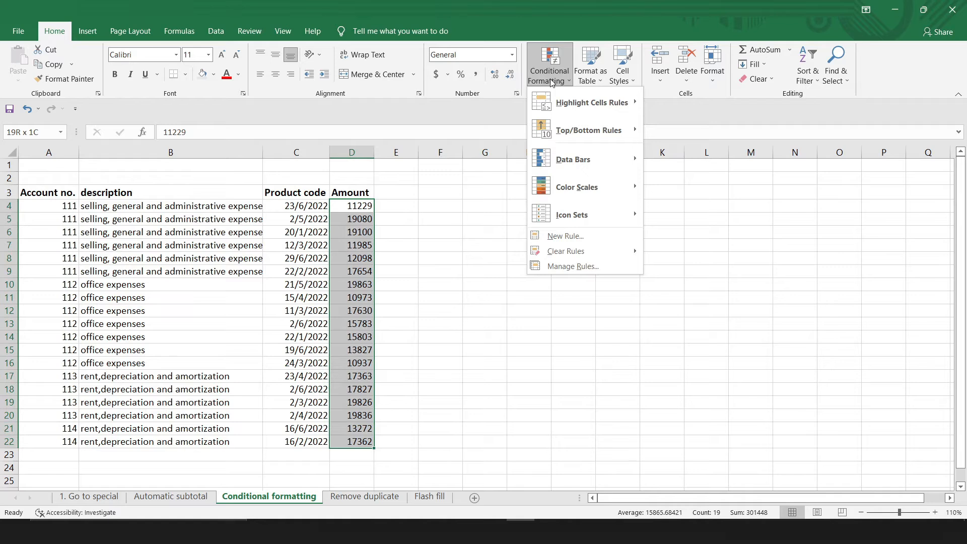
pyautogui.moveTo(570, 130)
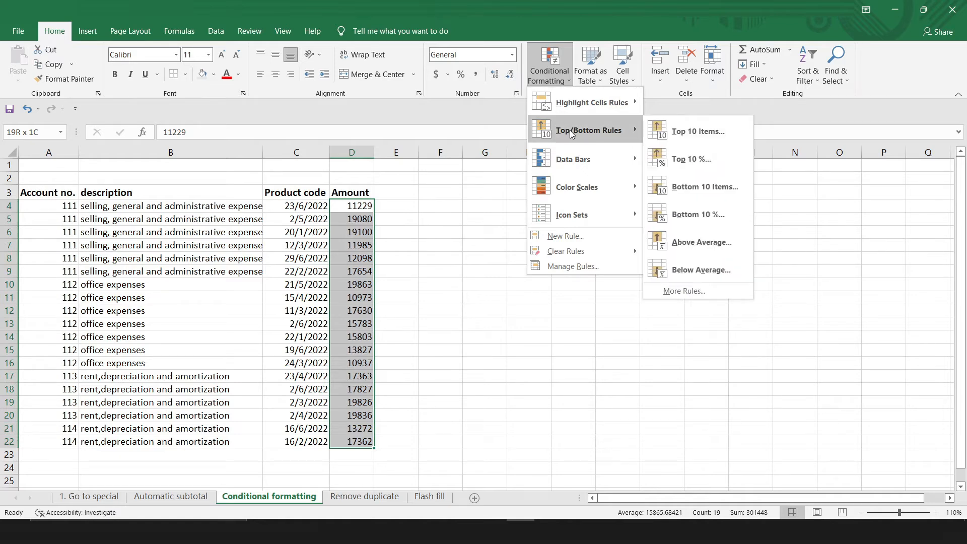
pyautogui.click(673, 160)
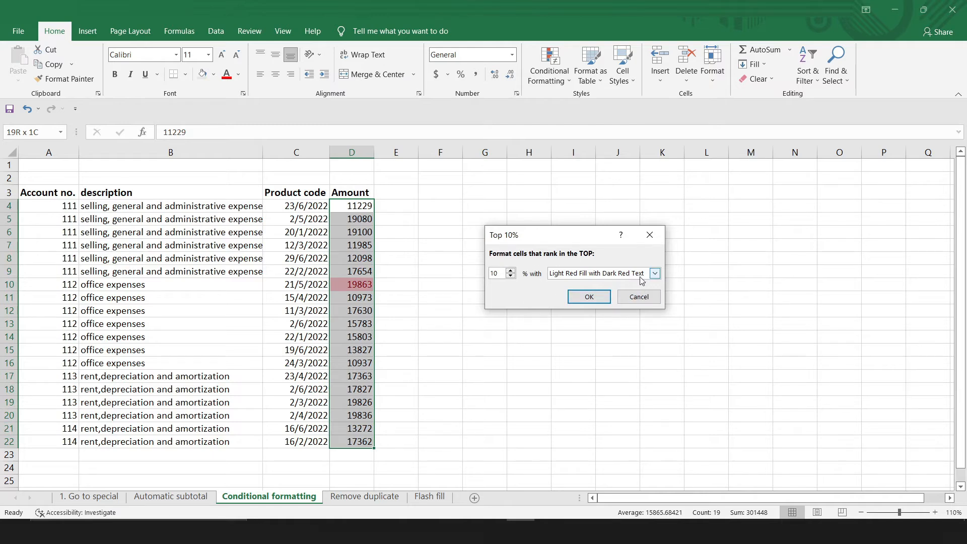
pyautogui.click(654, 275)
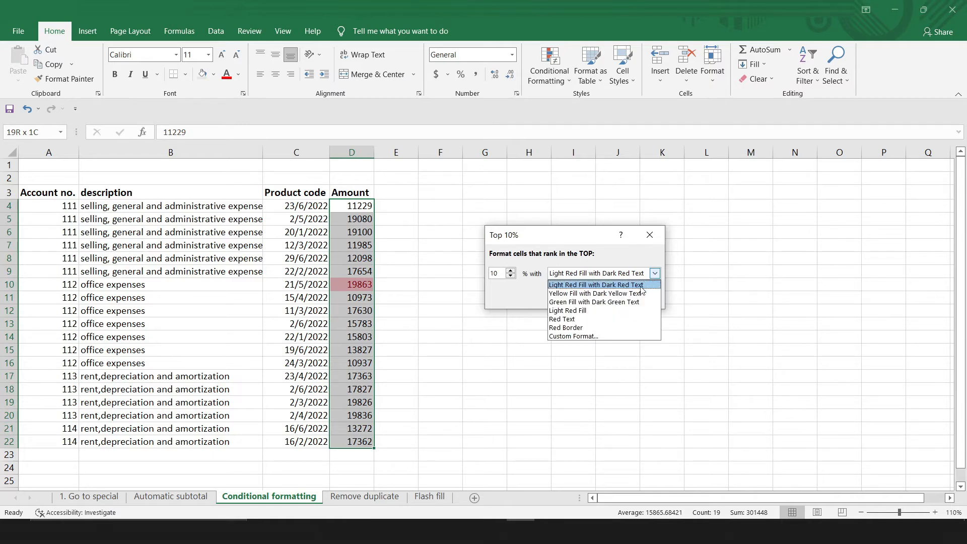
pyautogui.click(628, 303)
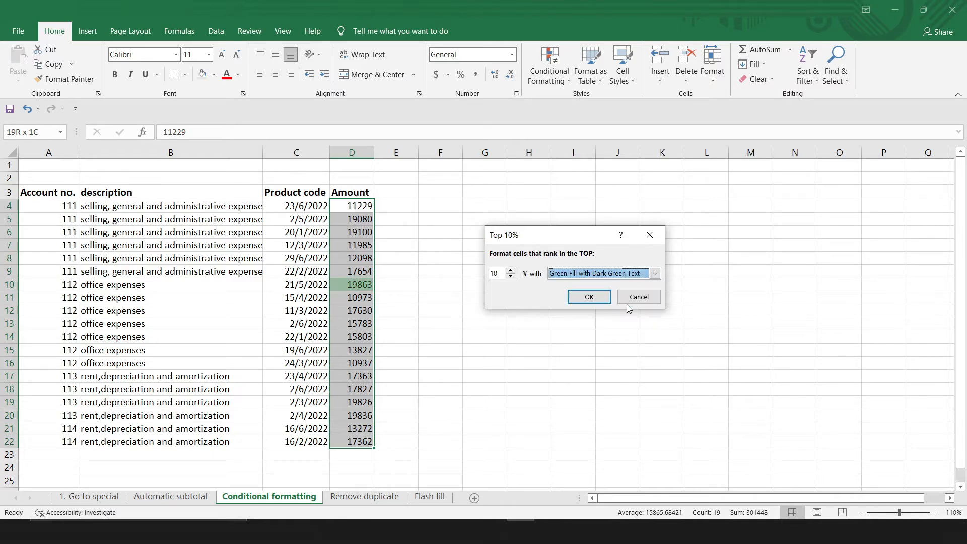
pyautogui.click(601, 301)
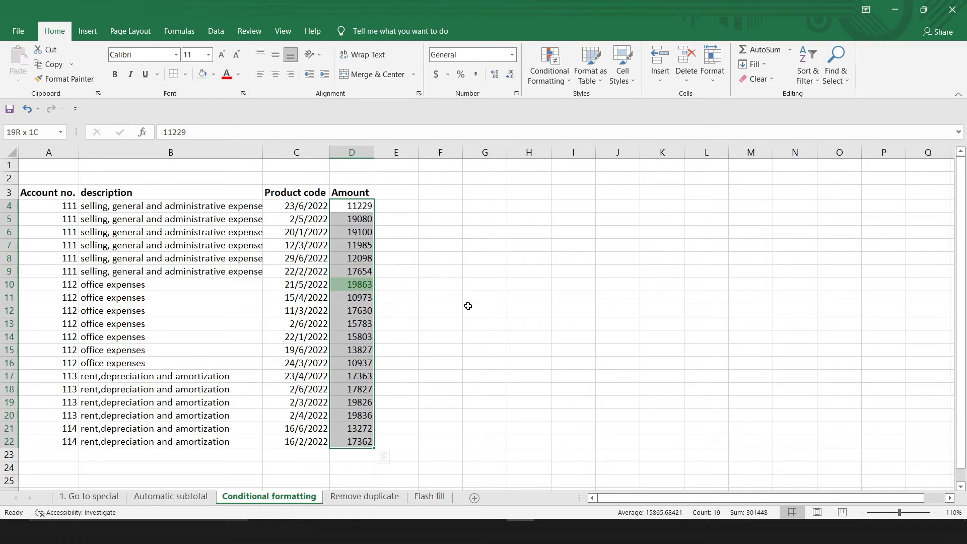
# - Highlight the bottom 10% of the Amount values with Light Red Fill with Dark Red Text
pyautogui.click(557, 76)
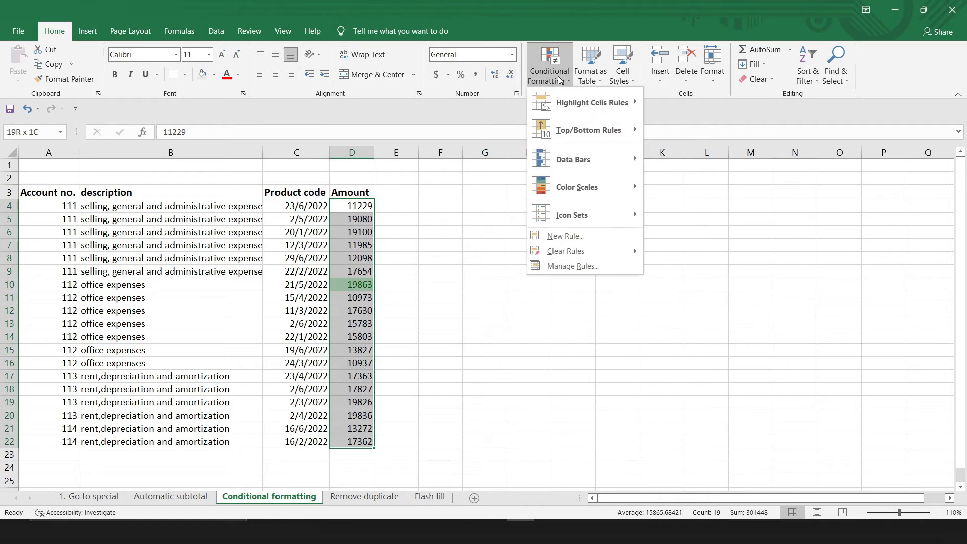
pyautogui.moveTo(603, 134)
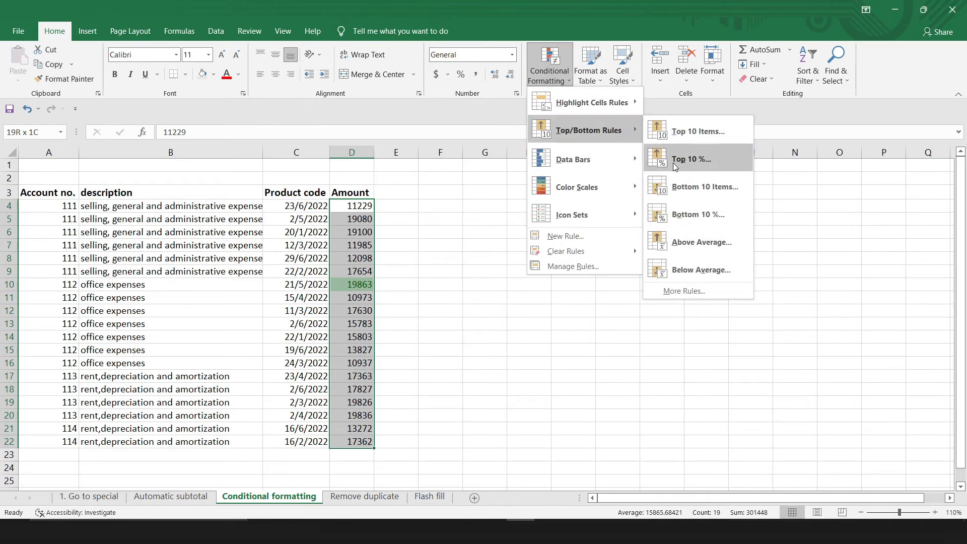
pyautogui.click(685, 214)
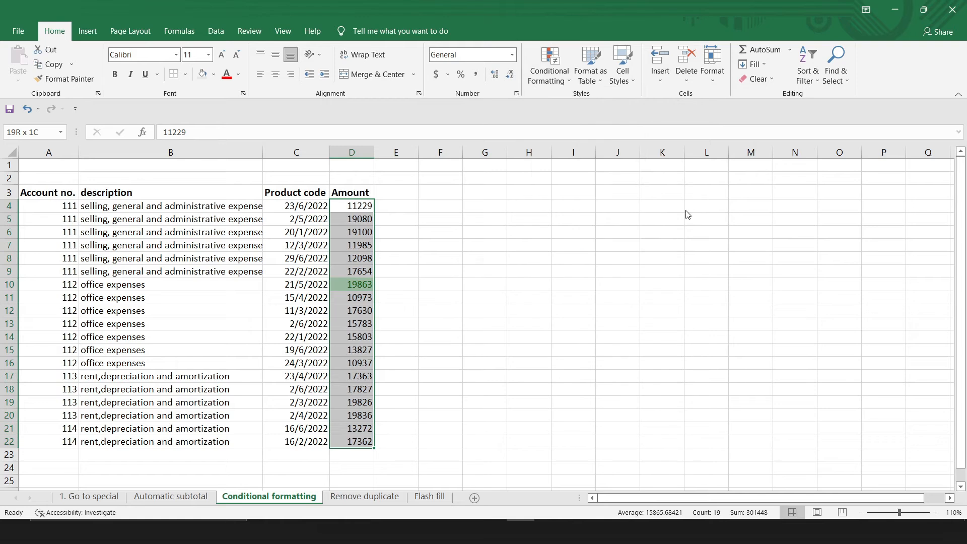
pyautogui.click(600, 297)
pyautogui.click(379, 336)
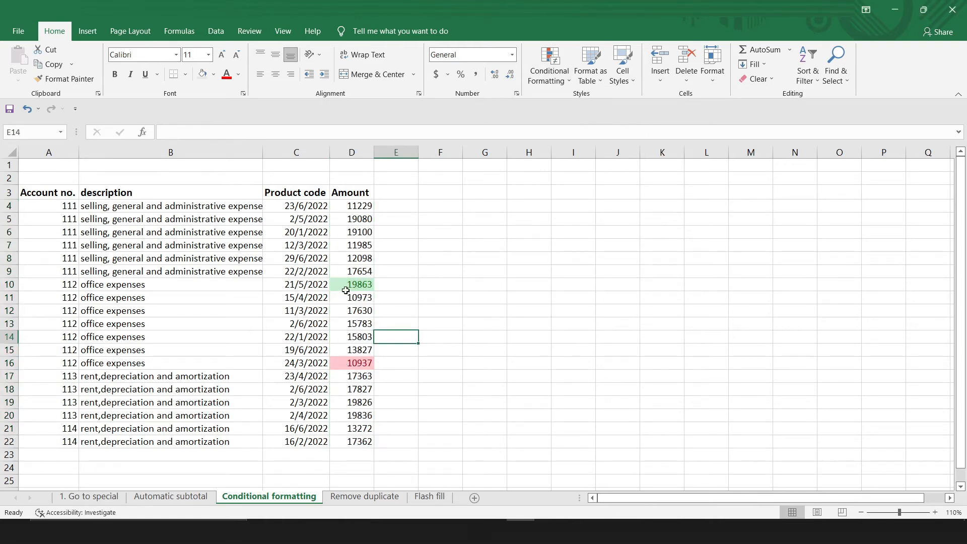
pyautogui.click(383, 360)
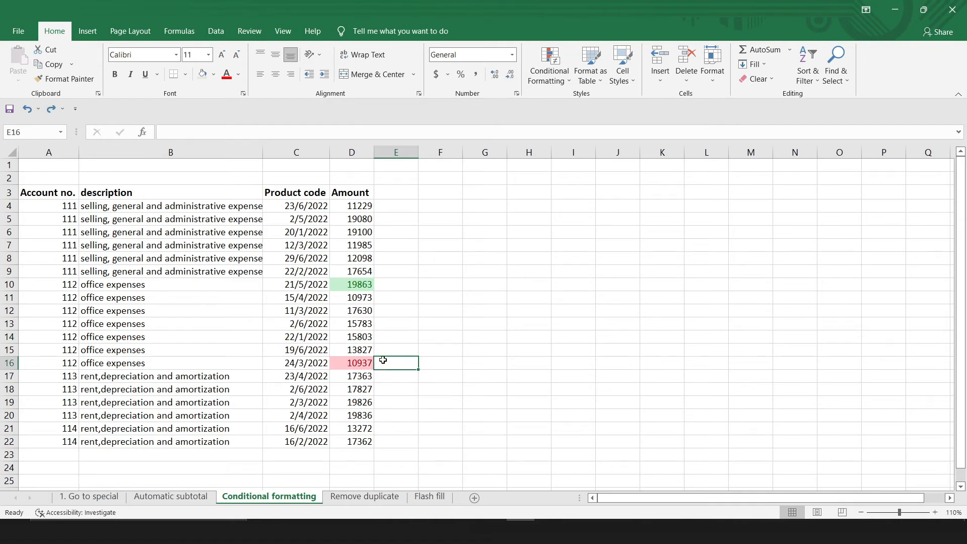
pyautogui.click(349, 351)
pyautogui.write('2')
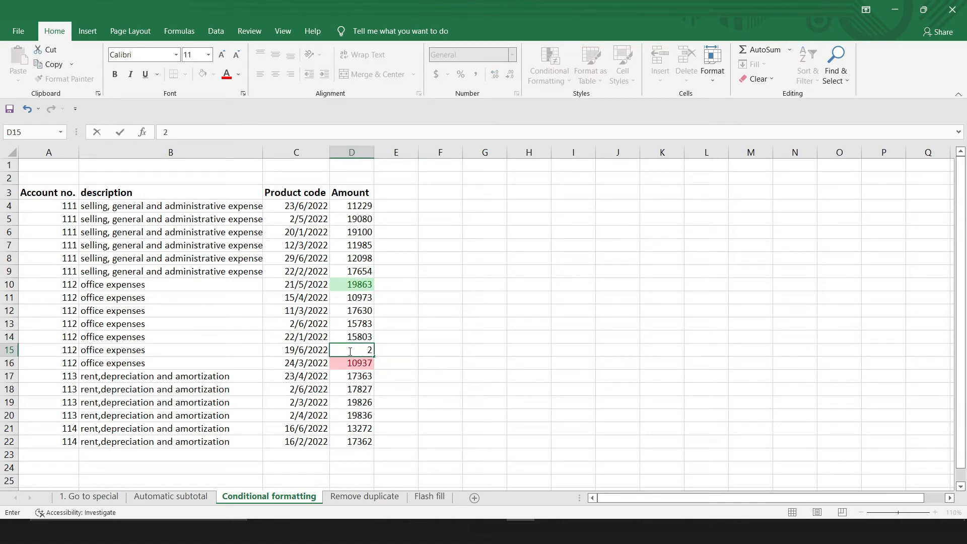
pyautogui.press('Escape')
pyautogui.click(539, 314)
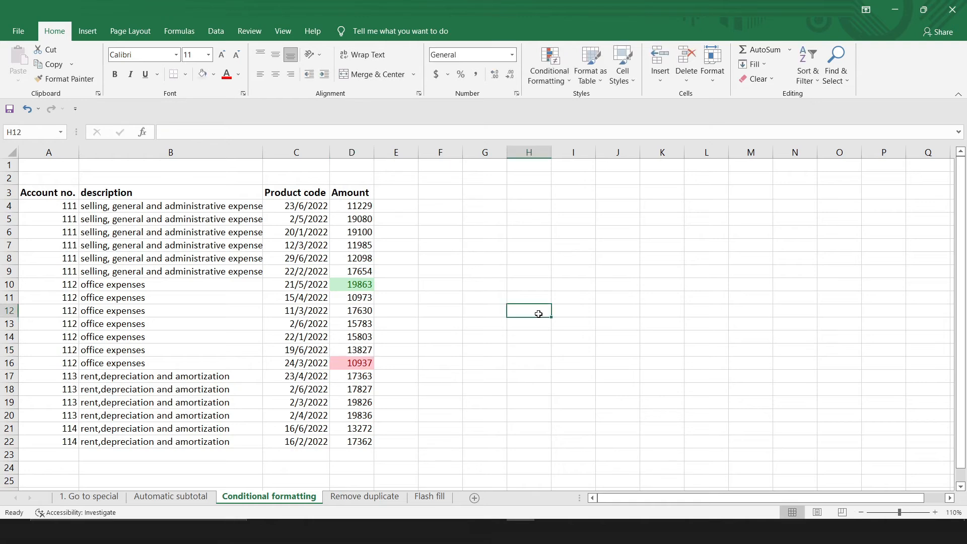
# - Clear all conditional formatting rules from the entire Conditional formatting sheet
pyautogui.click(564, 84)
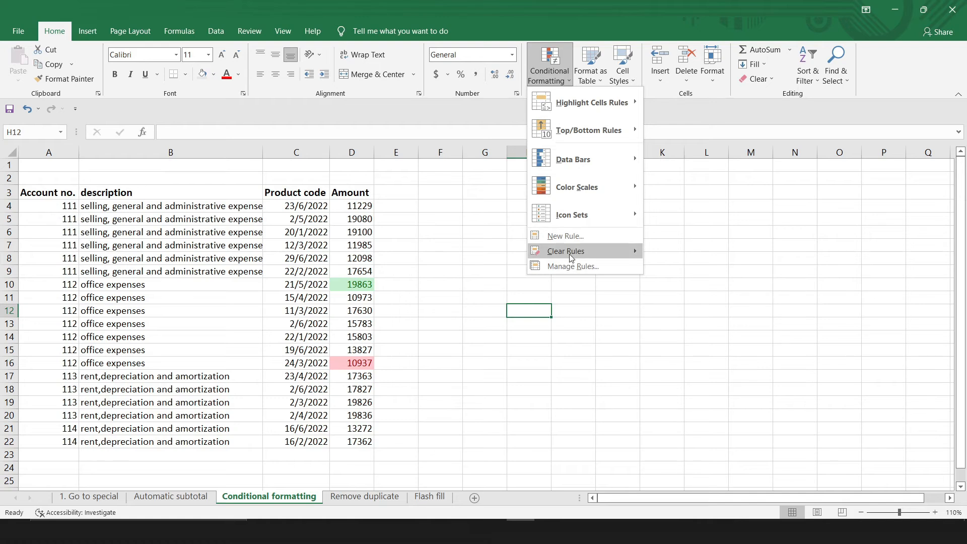
pyautogui.moveTo(572, 258)
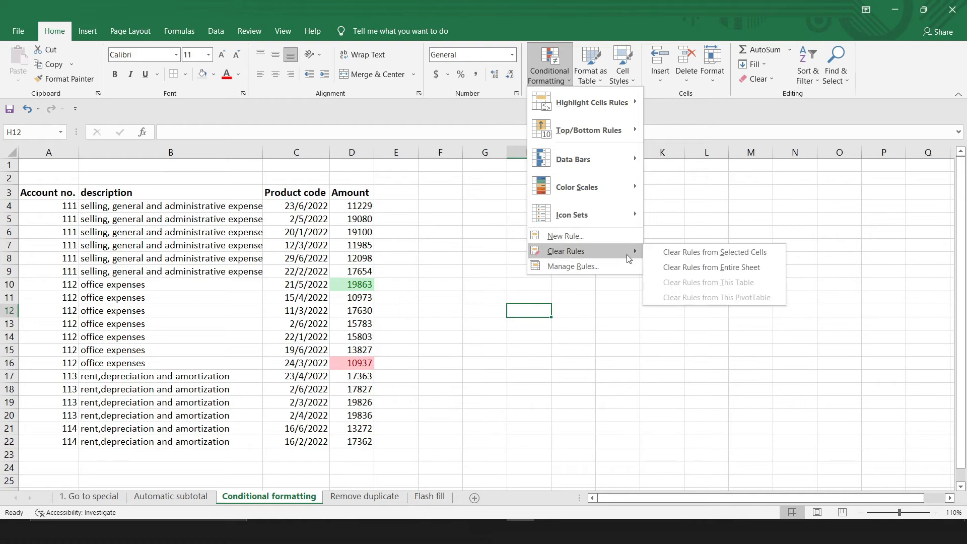
pyautogui.click(691, 267)
pyautogui.click(491, 284)
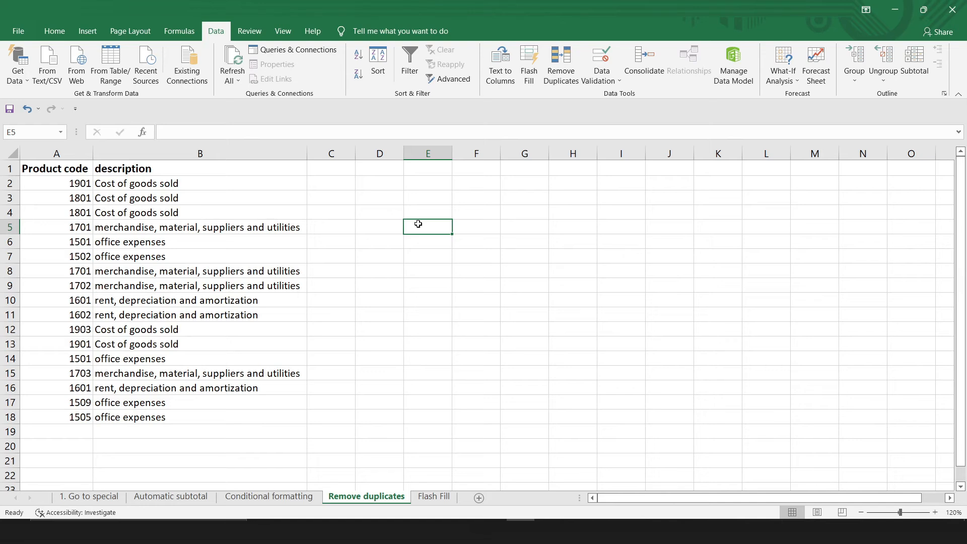
# - Remove duplicate rows from the product table, comparing both Product code and description, with the data treated as having headers
pyautogui.click(201, 198)
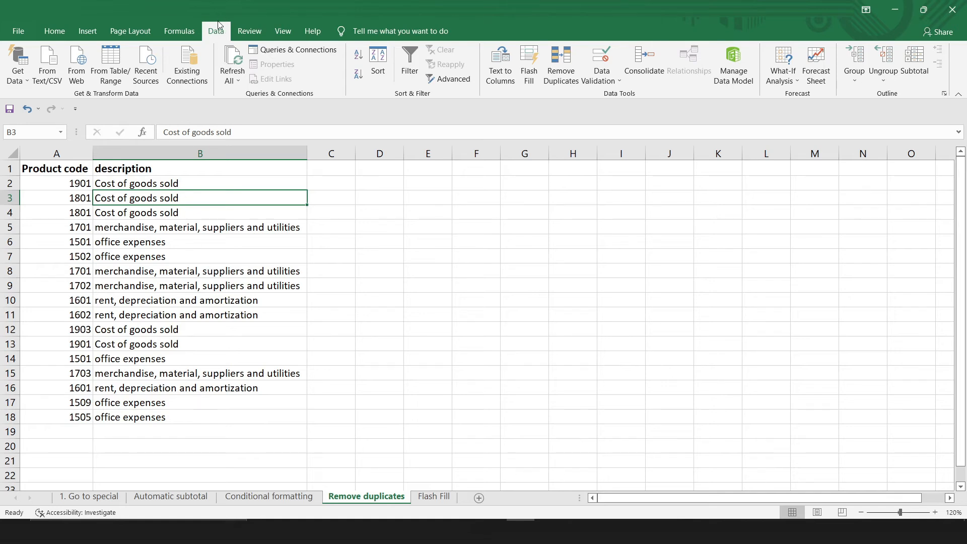
pyautogui.click(569, 78)
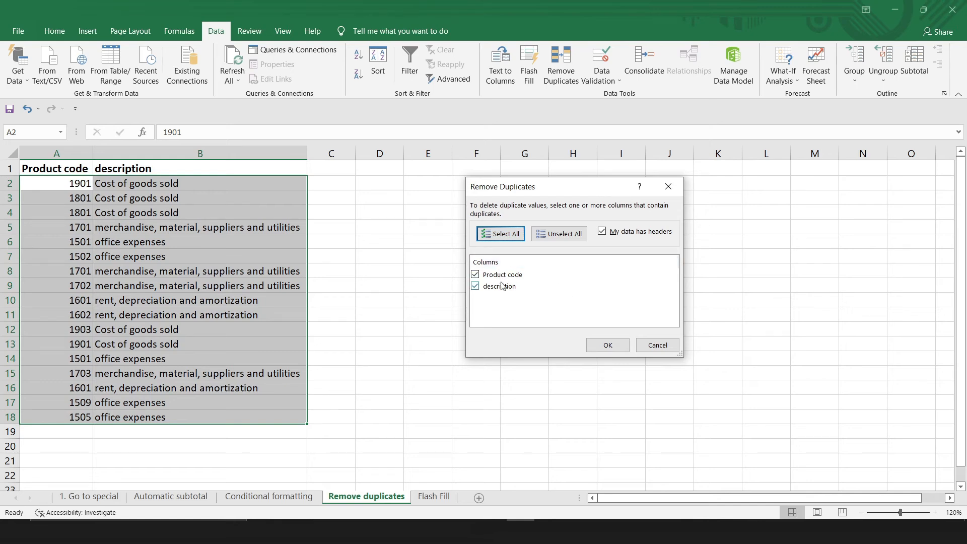
pyautogui.click(603, 352)
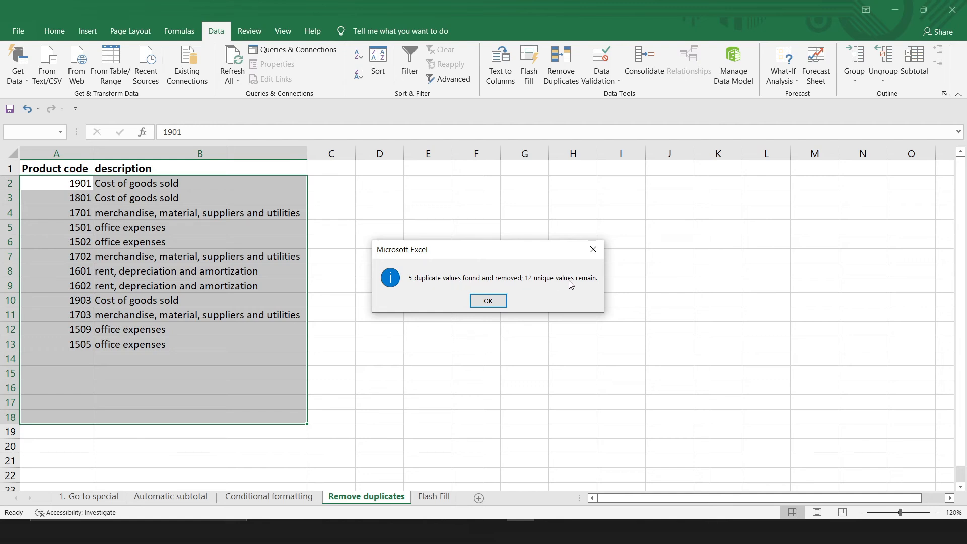
pyautogui.click(488, 301)
pyautogui.press('Down')
pyautogui.press('Right')
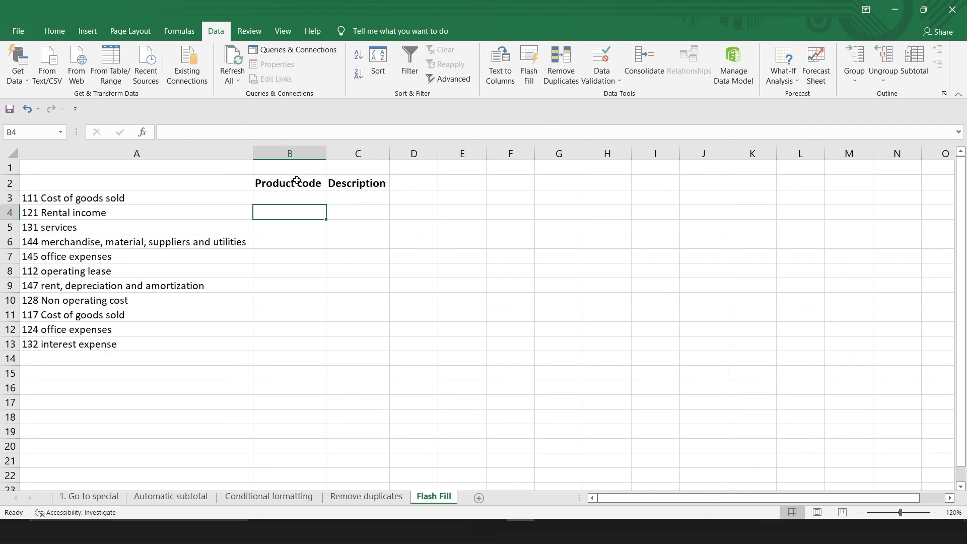
# - Enter 111 as the first product code in B3 and Flash Fill the Product code column down to B13
pyautogui.click(287, 198)
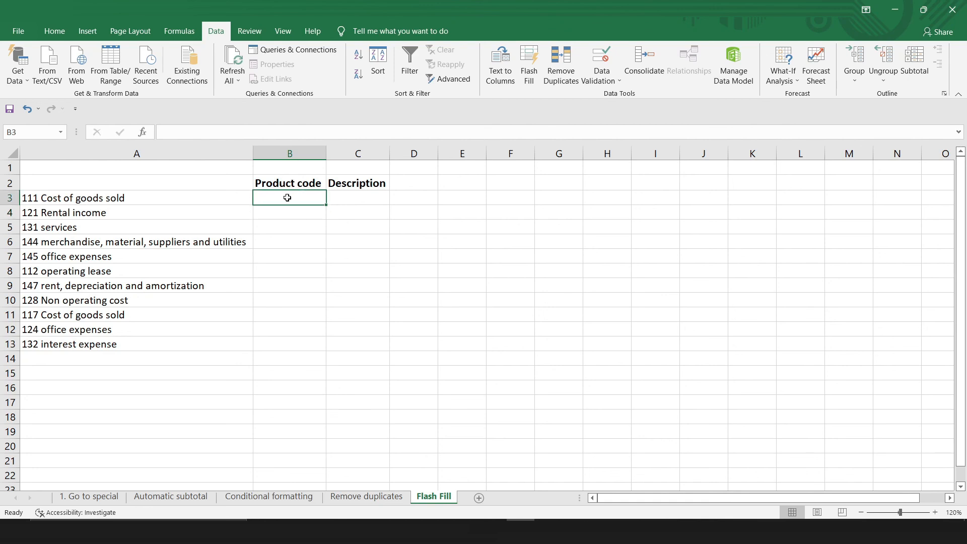
pyautogui.write('111')
pyautogui.press('Return')
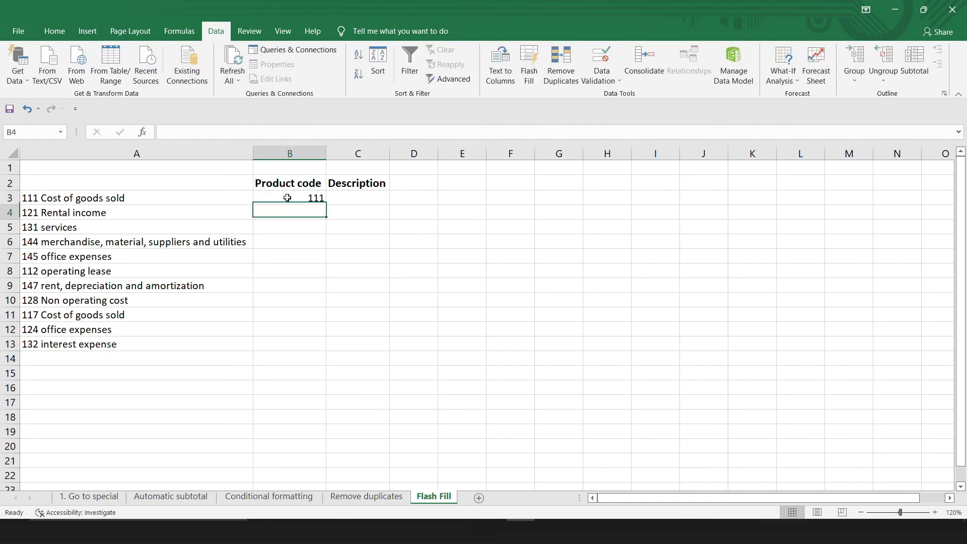
pyautogui.click(287, 198)
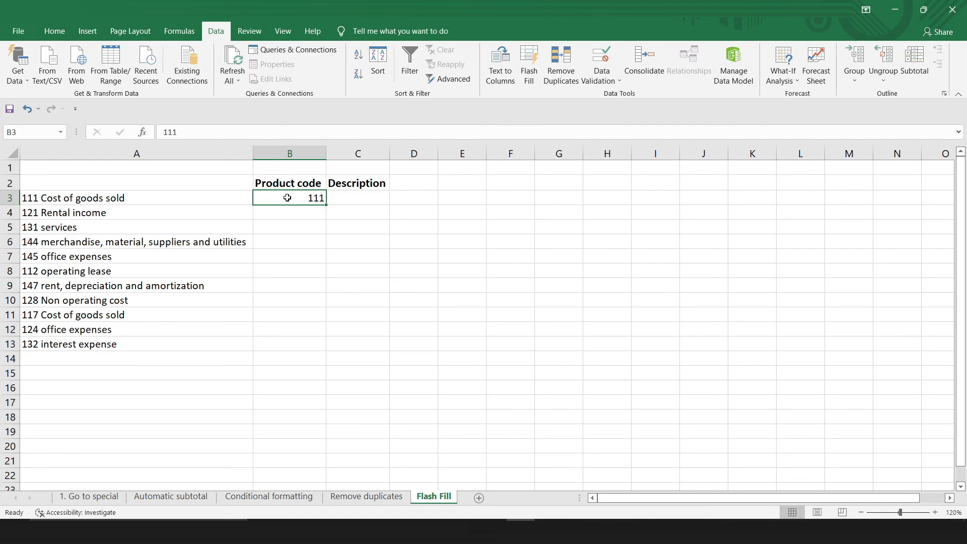
pyautogui.scroll(-1, 287, 198)
pyautogui.hotkey('shift', 'Down')
pyautogui.hotkey('shift', 'Down')
pyautogui.hotkey('shift', 'Down')
pyautogui.hotkey('shift', 'Down')
pyautogui.hotkey('shift', 'Down')
pyautogui.hotkey('shift', 'Down')
pyautogui.hotkey('shift', 'Down')
pyautogui.hotkey('shift', 'Down')
pyautogui.hotkey('shift', 'Down')
pyautogui.hotkey('shift', 'Down')
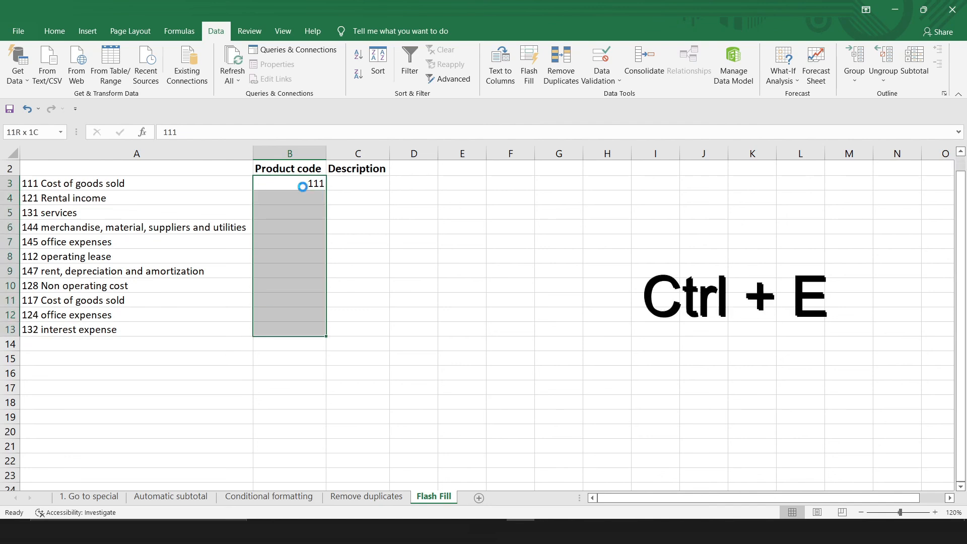
pyautogui.hotkey('ctrl', 'e')
# - Enter "cost of goods sold" as the first description in C3
pyautogui.click(370, 183)
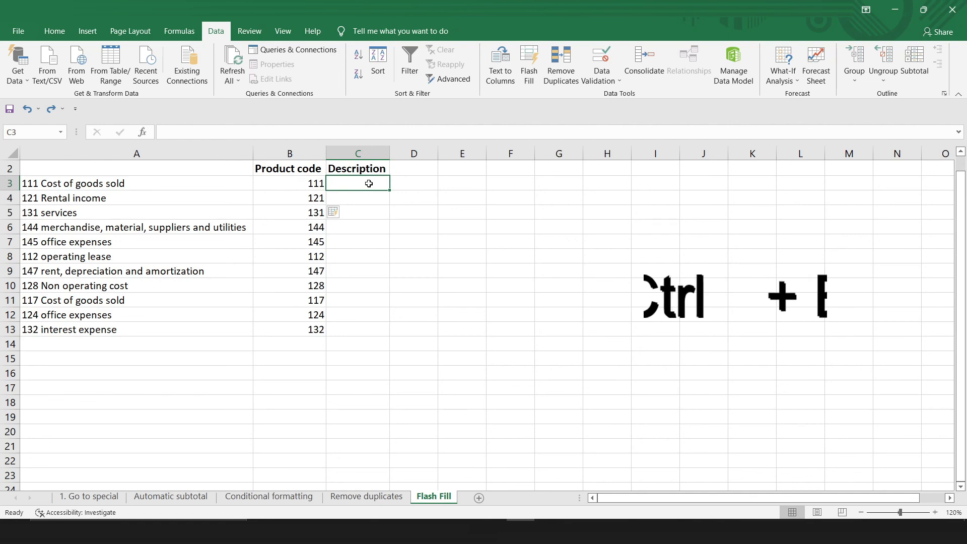
pyautogui.write('cost o')
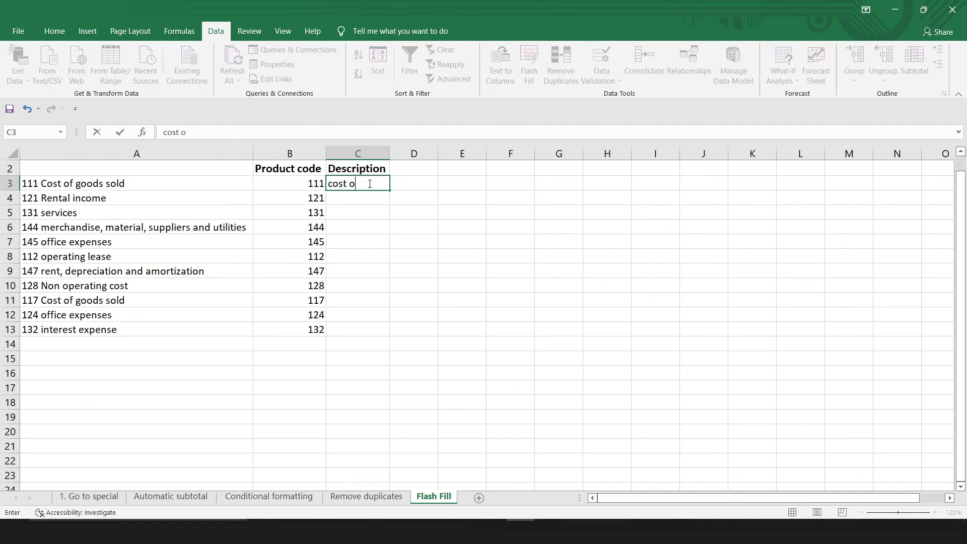
pyautogui.write('f goods sold')
pyautogui.press('Return')
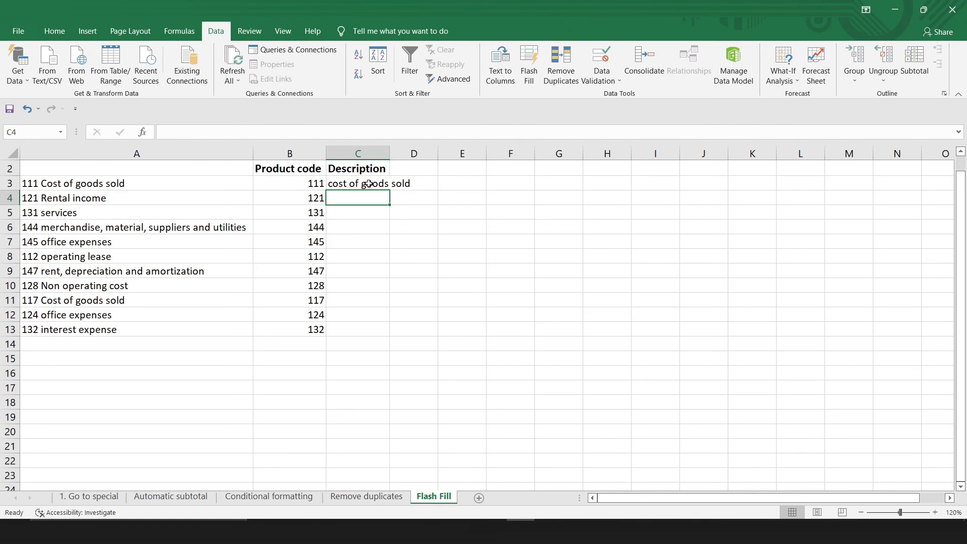
# - Begin "Rental income" in C4, accept the Flash Fill suggestions down to C13, and fit column C to its contents
pyautogui.write('Rental income')
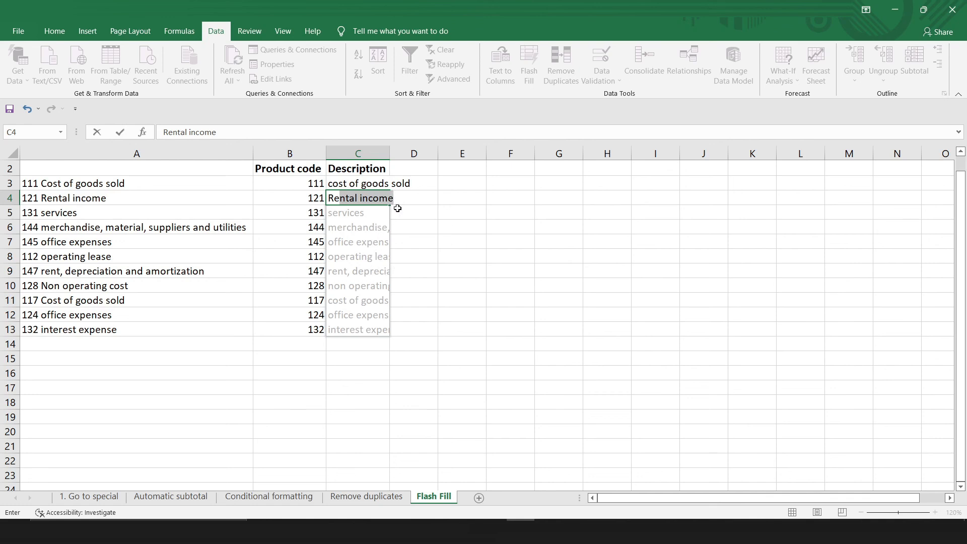
pyautogui.press('Return')
pyautogui.doubleClick(390, 155)
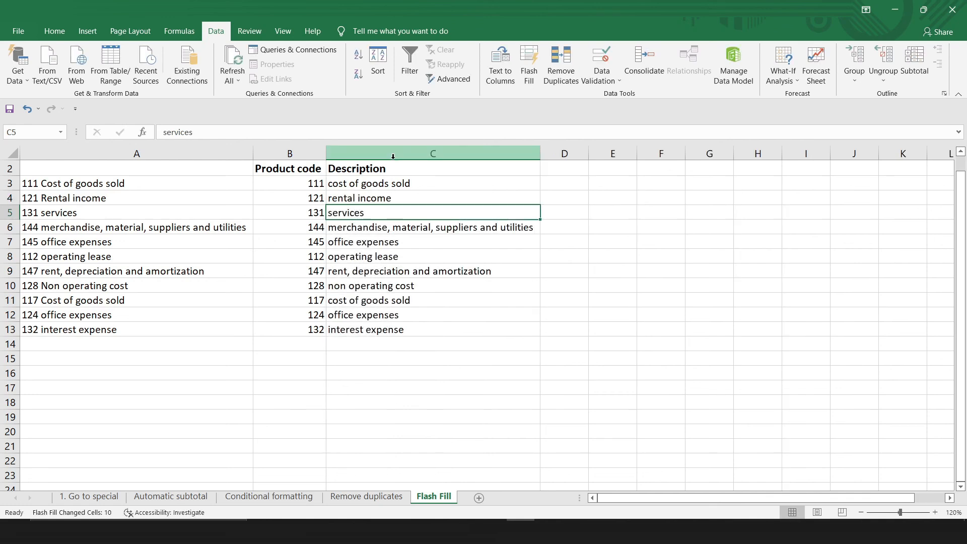